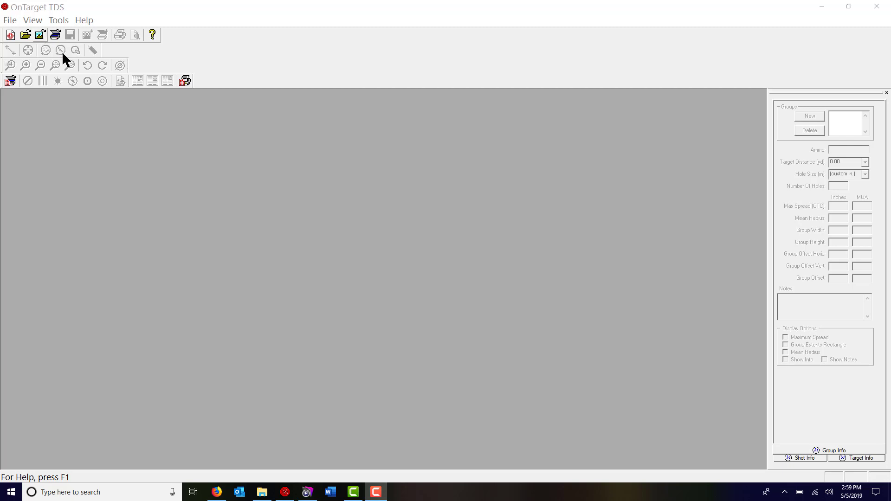
Step: Open the photo of the AR-15 100-yard FGMM SMK 77-gr target without group labels from the 5-4-19 folder
left_click(40, 35)
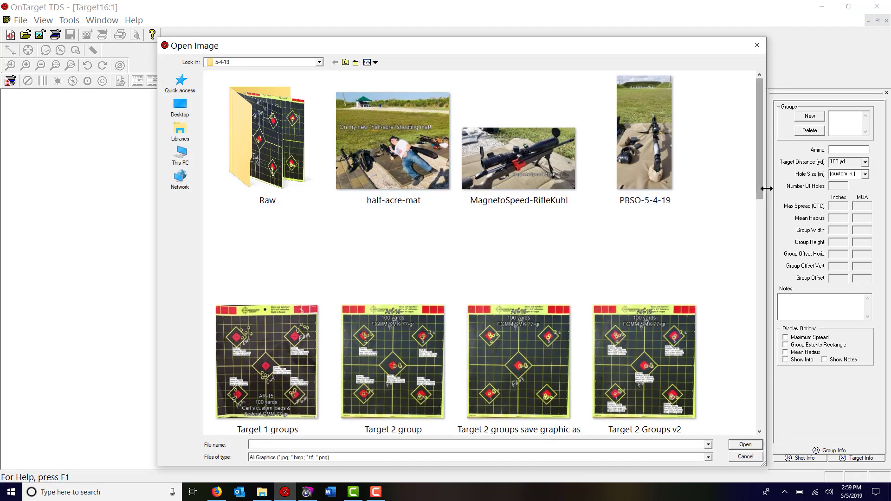
left_click_drag(759, 182, 759, 404)
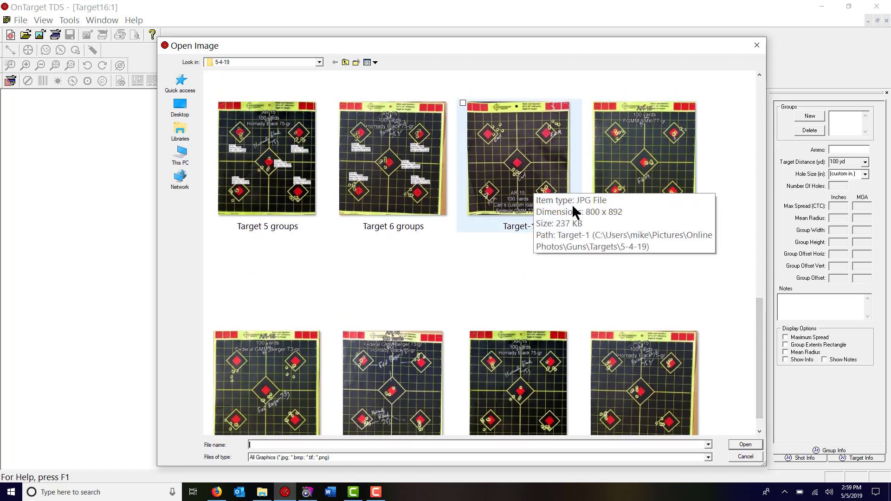
double_click(640, 183)
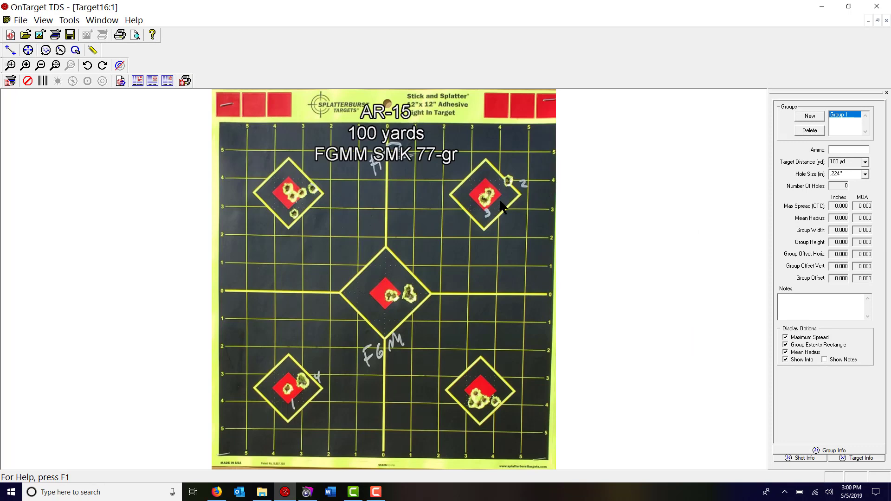
Step: Set a reference distance of 1 inch across the width of one grid square above the centre diamond
left_click(26, 66)
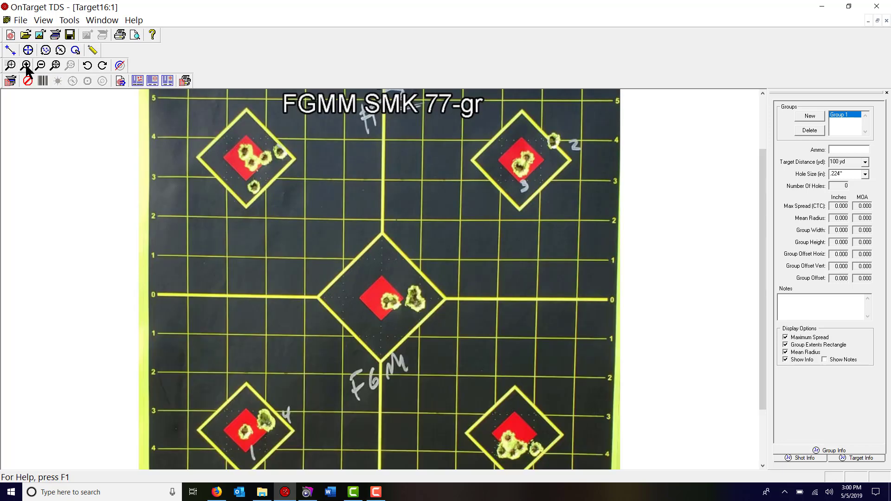
left_click(26, 66)
left_click(27, 66)
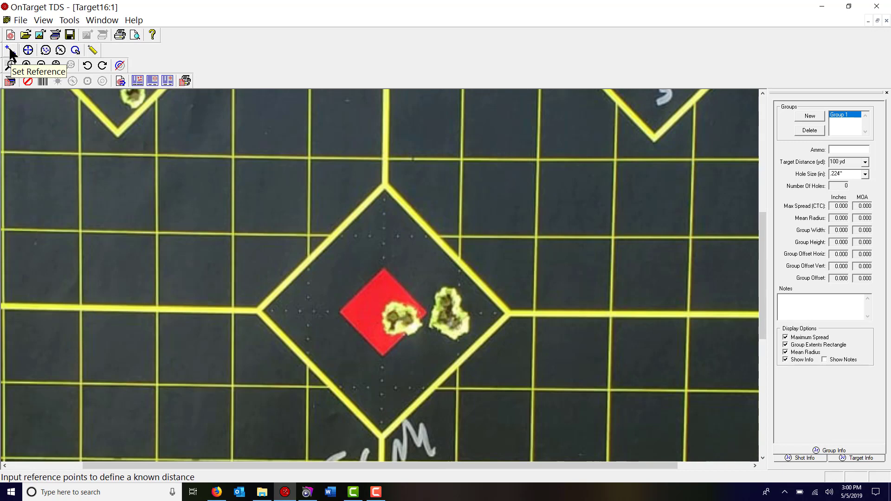
left_click(10, 52)
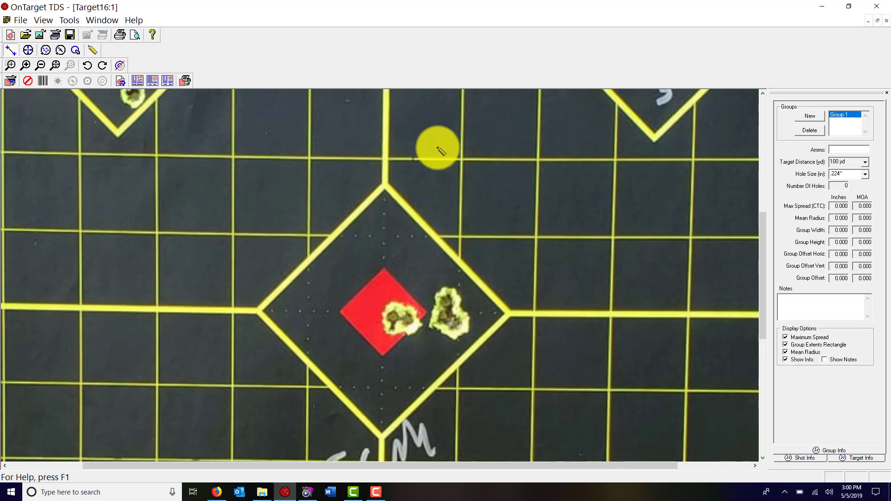
left_click_drag(462, 159, 536, 157)
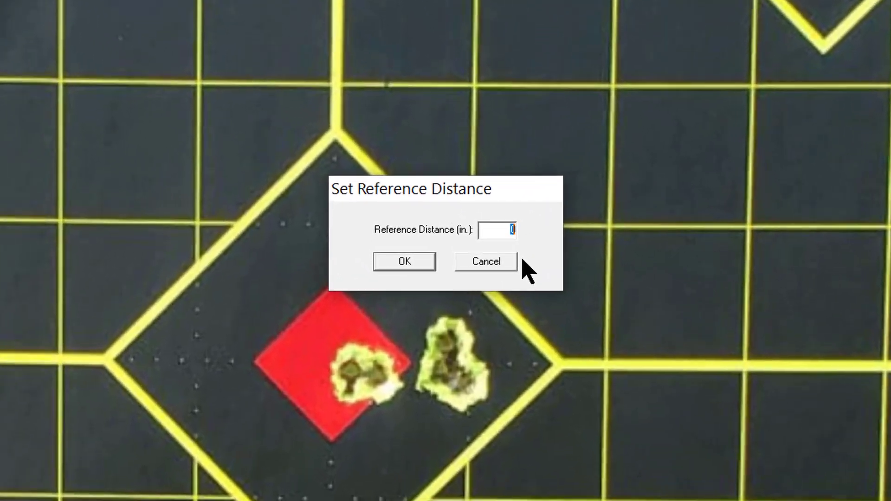
type("1")
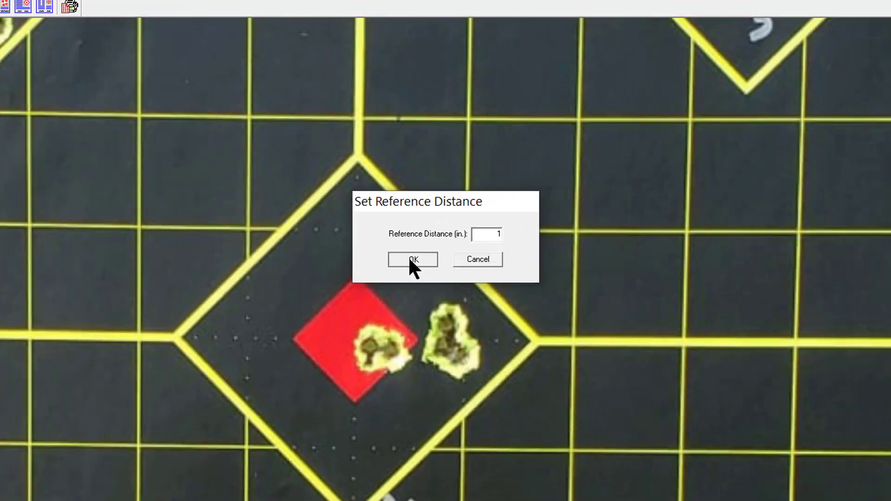
left_click(367, 273)
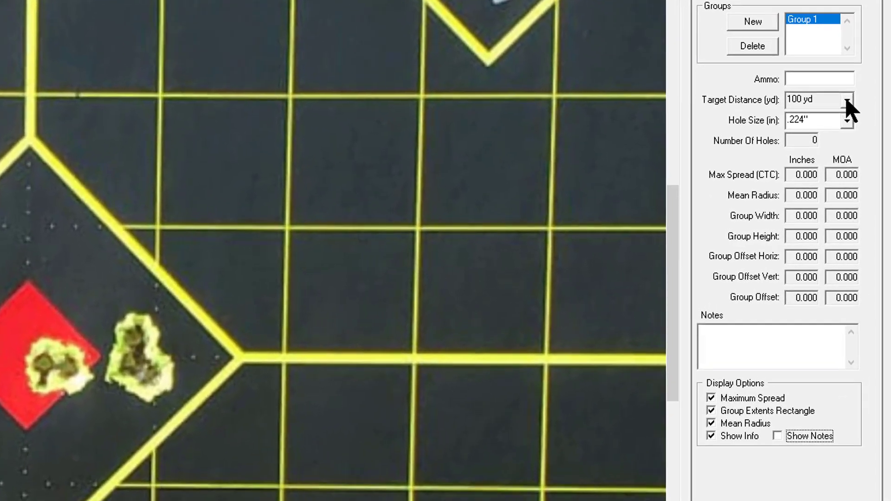
Step: Switch the target distance to 0.00 and back to 100 yd
left_click(854, 122)
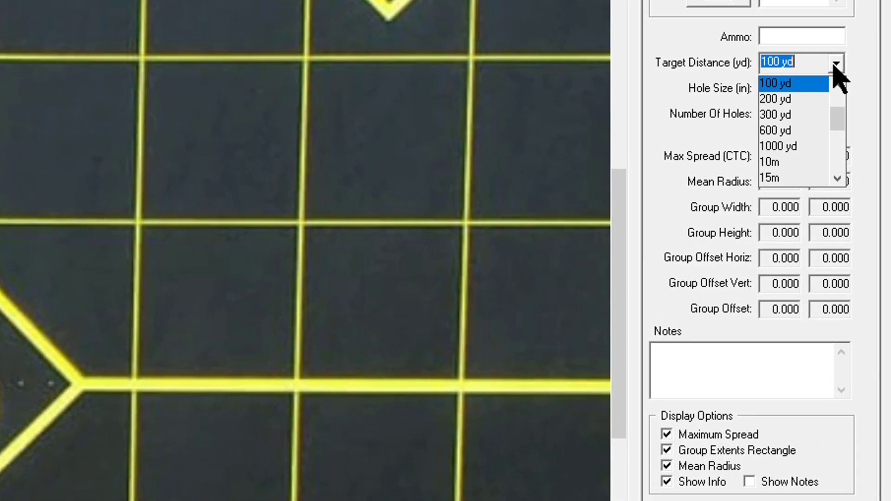
left_click(840, 77)
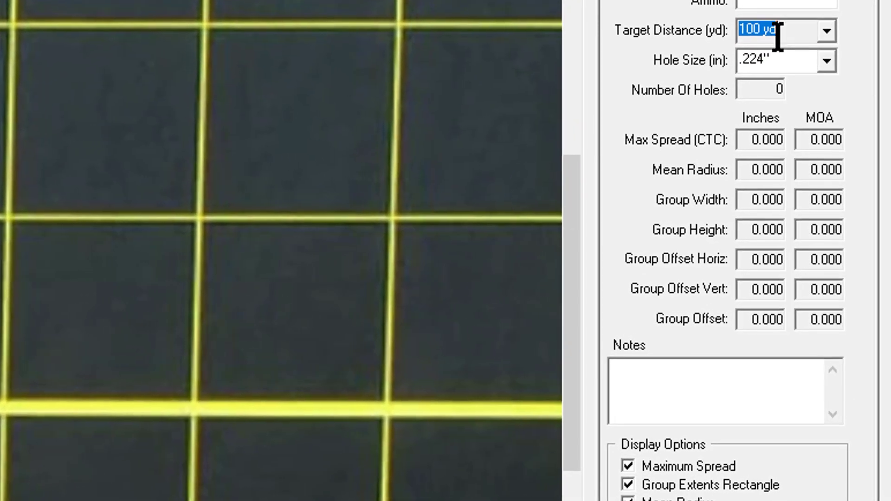
left_click(829, 37)
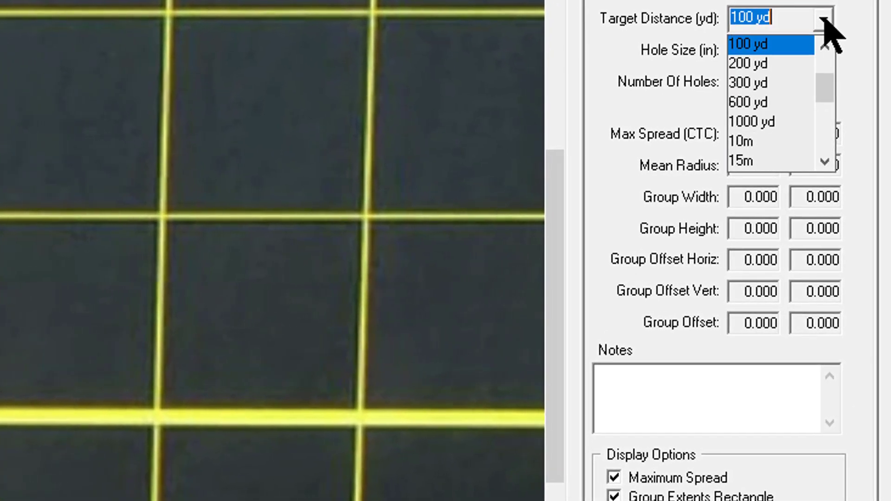
mouse_move(827, 92)
left_mouse_down()
mouse_move(830, 134)
mouse_move(831, 70)
mouse_move(833, 77)
left_mouse_up()
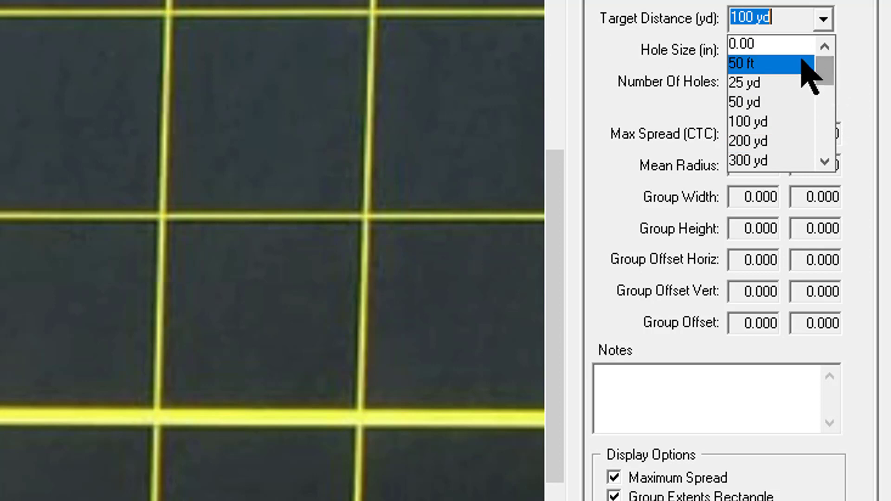
left_click(757, 43)
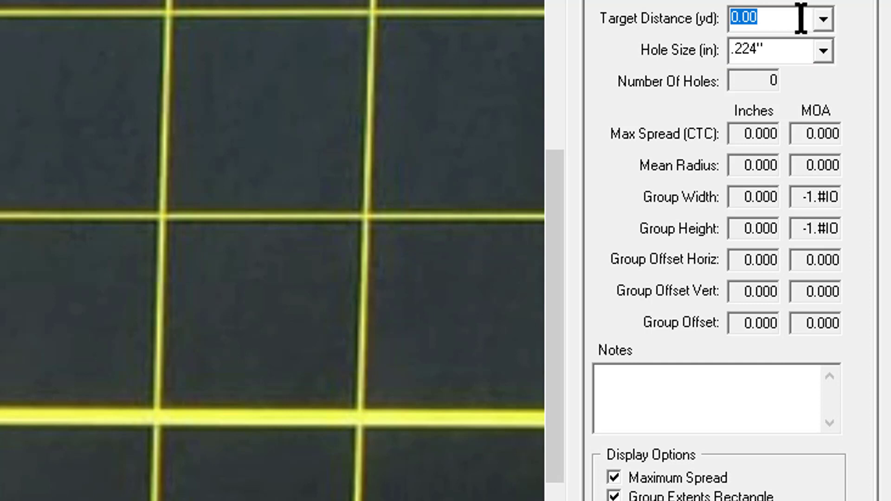
left_click(822, 20)
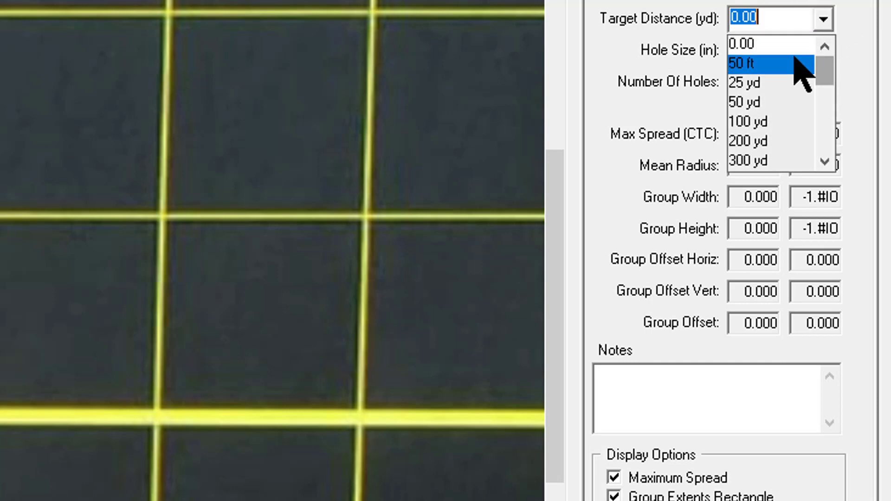
left_click(779, 122)
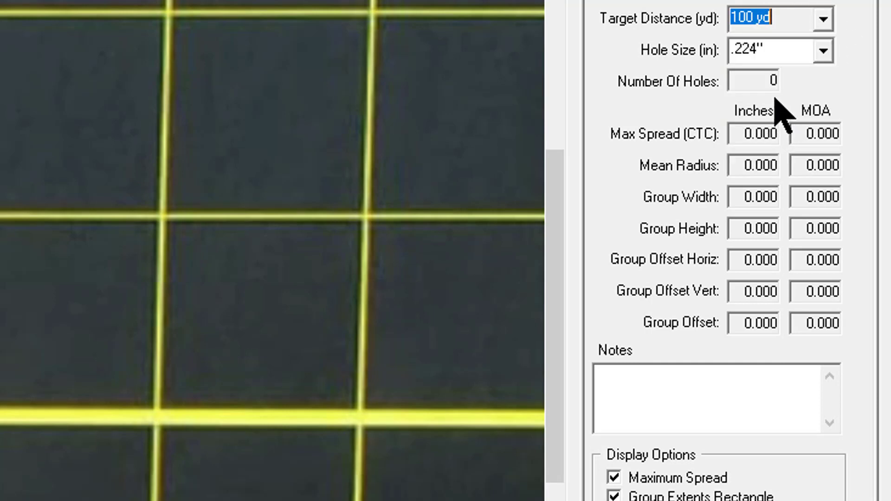
Step: Switch the hole size to .264" and back to .224"
left_click(823, 52)
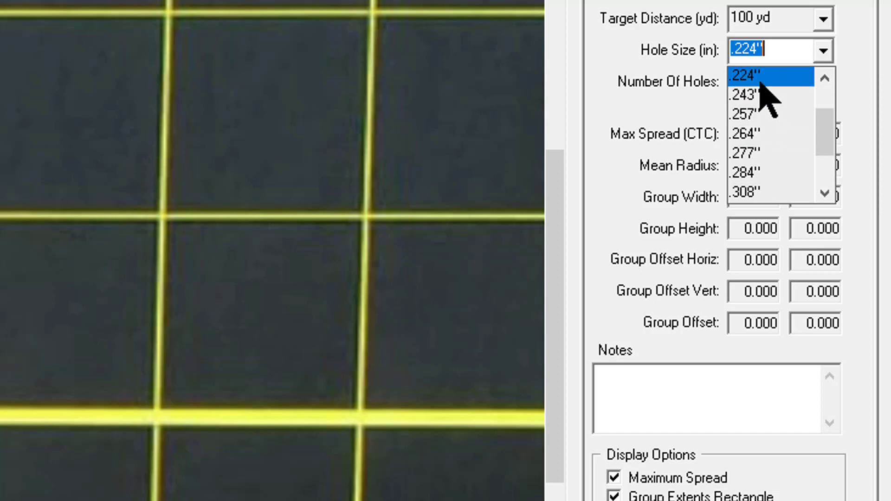
left_click(767, 134)
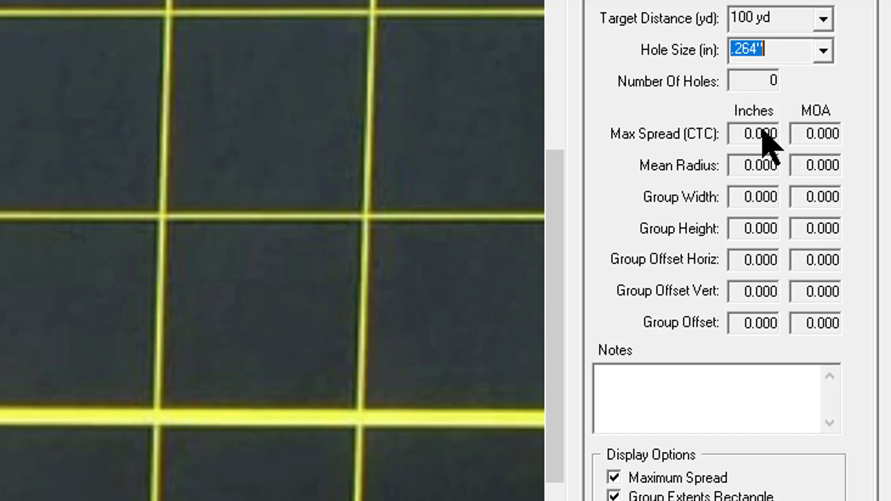
left_click(826, 51)
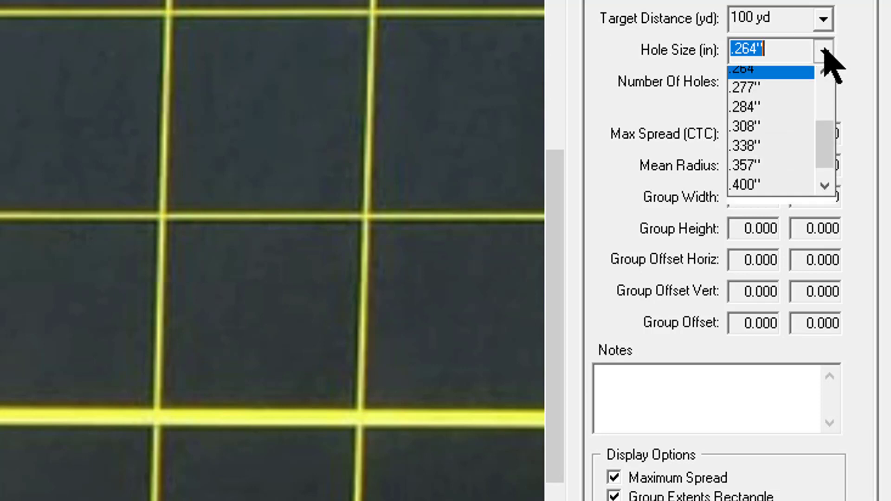
left_click_drag(829, 144, 830, 116)
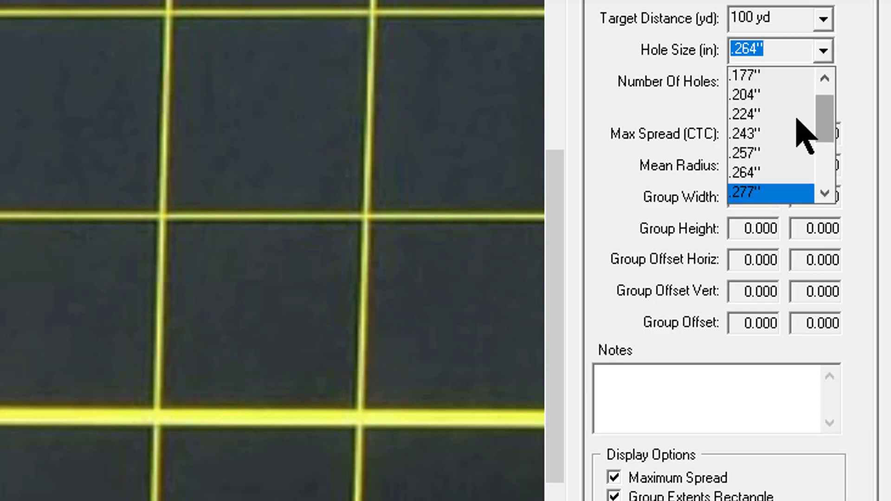
left_click(764, 114)
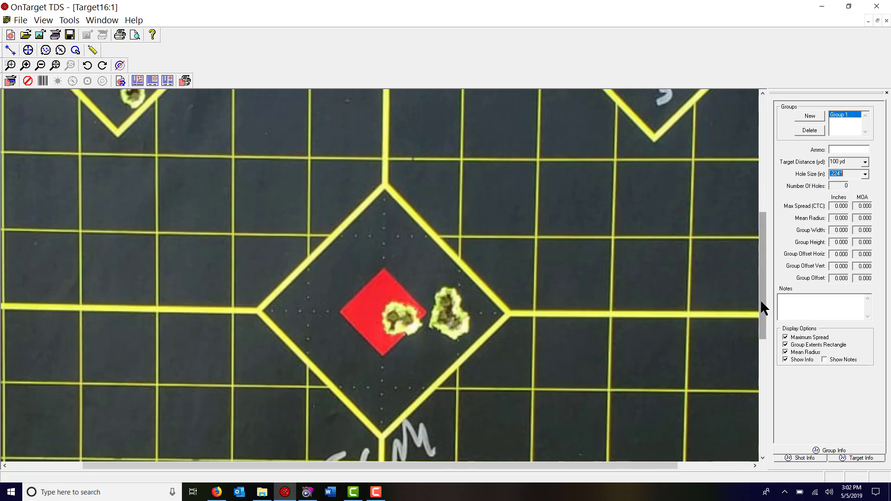
Step: Mark the five bullet holes in the target's upper-left diamond as Group 1
left_click_drag(760, 300, 769, 223)
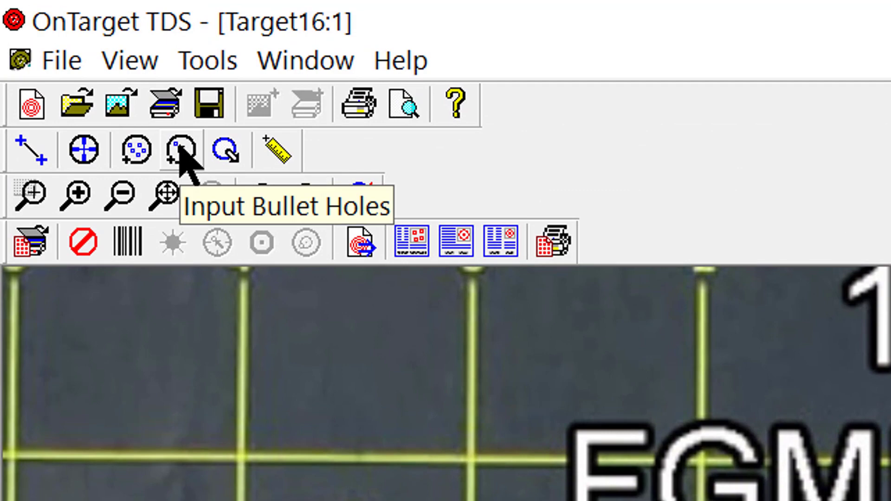
left_click(181, 150)
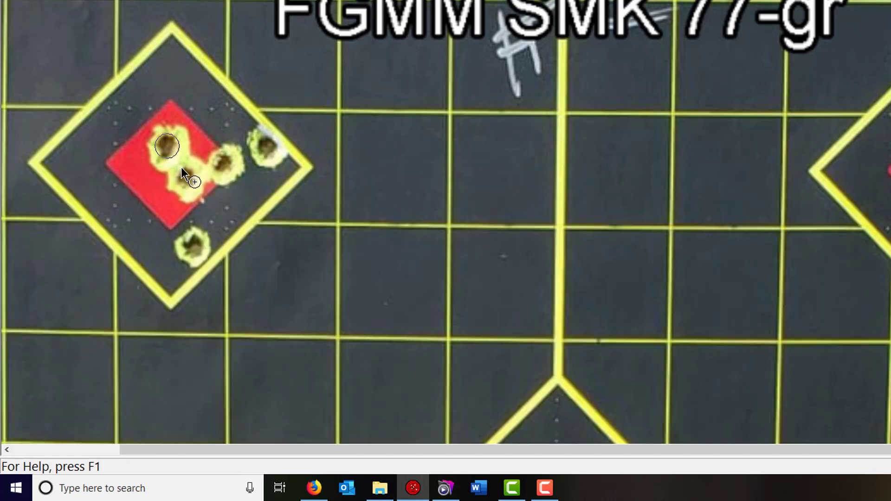
left_click_drag(187, 143, 224, 164)
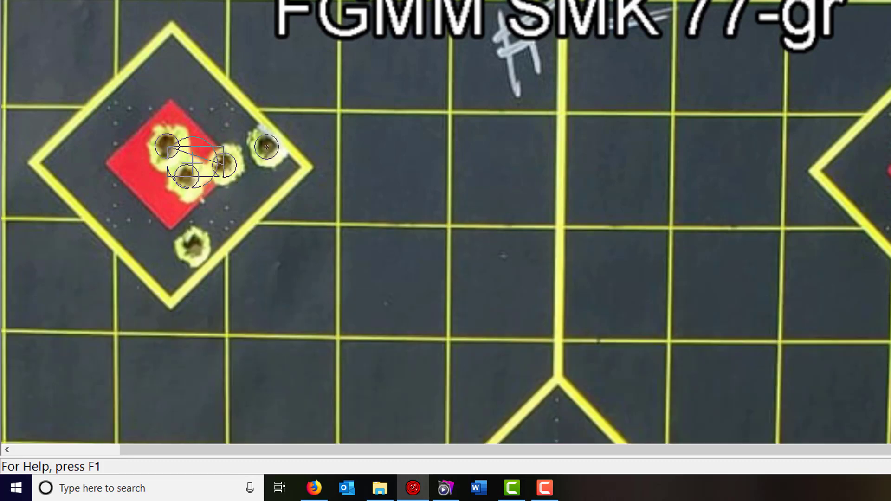
left_click(266, 147)
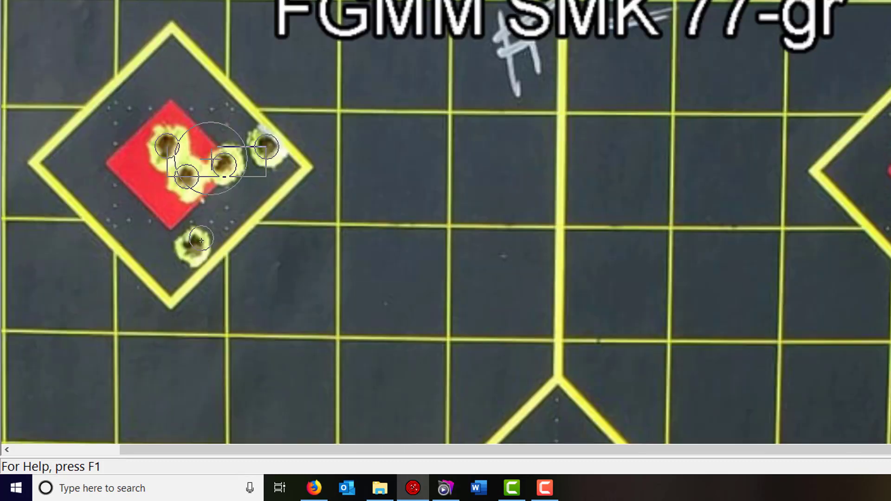
left_click(191, 248)
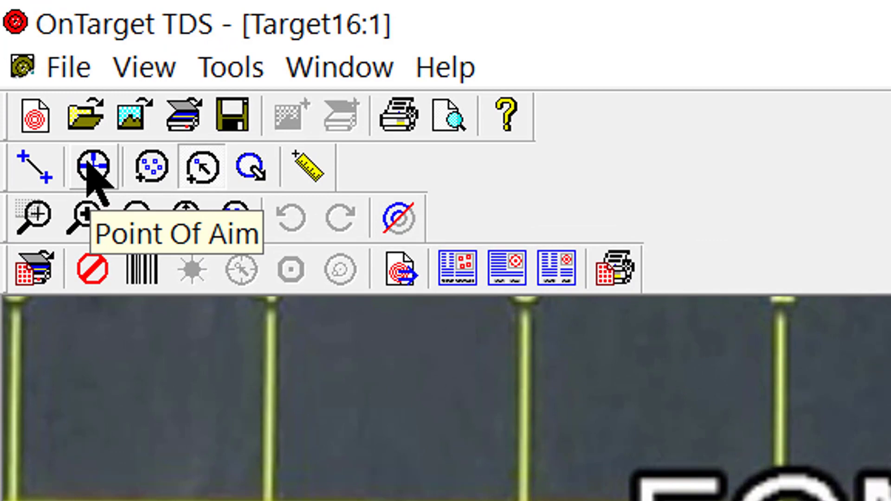
Step: Set Group 1's point of aim at the centre of the upper-left red diamond and move its info label below the bullet holes
left_click(88, 165)
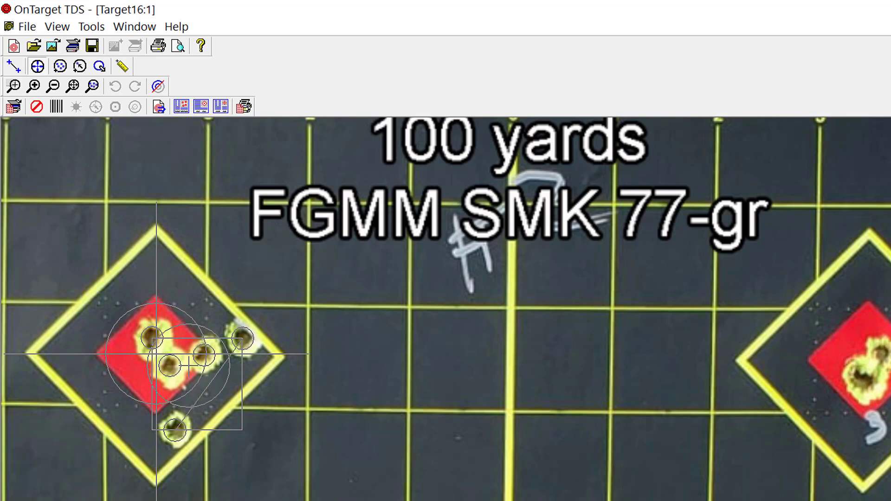
left_click(156, 354)
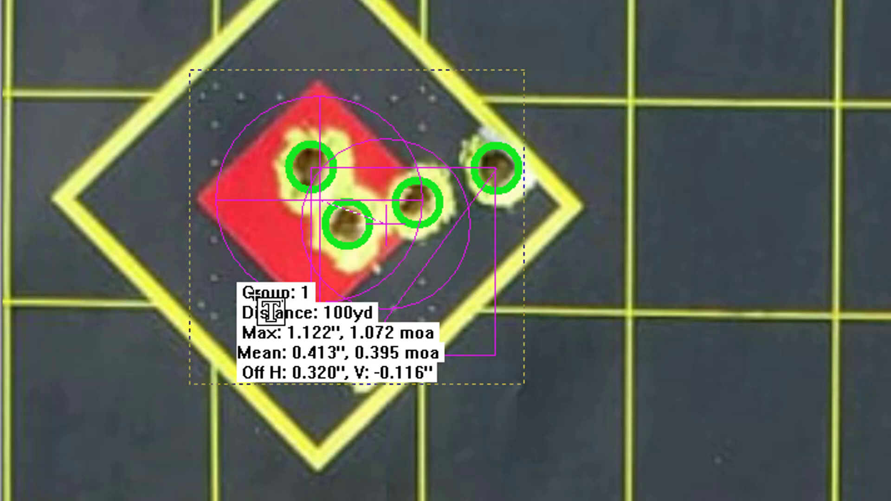
left_click(206, 424)
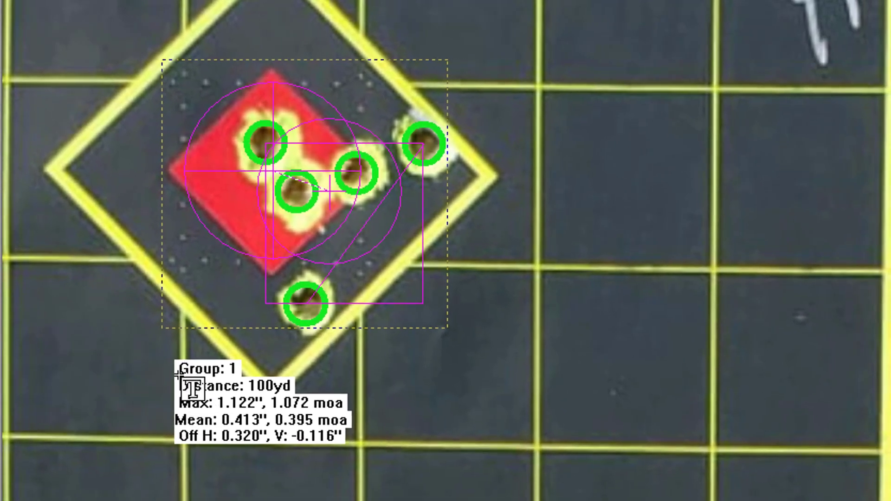
left_click(193, 396)
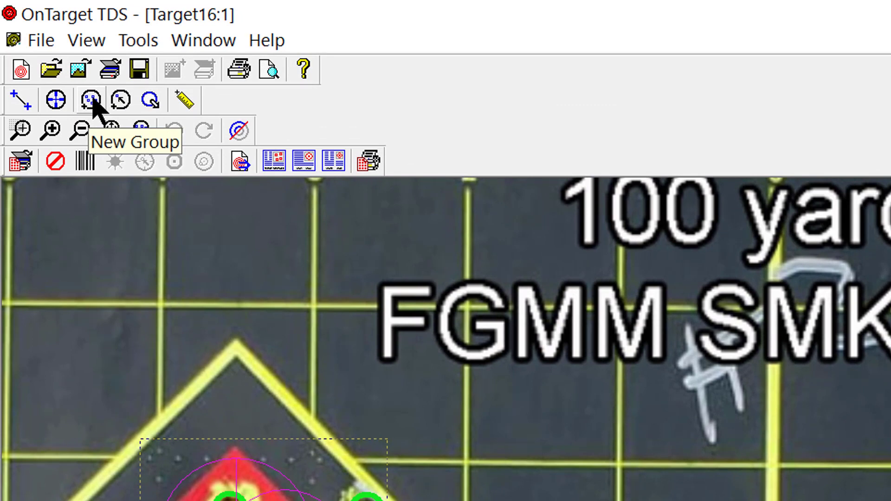
Step: Create a second group and mark the five bullet holes in the target's upper-right diamond
left_click(93, 104)
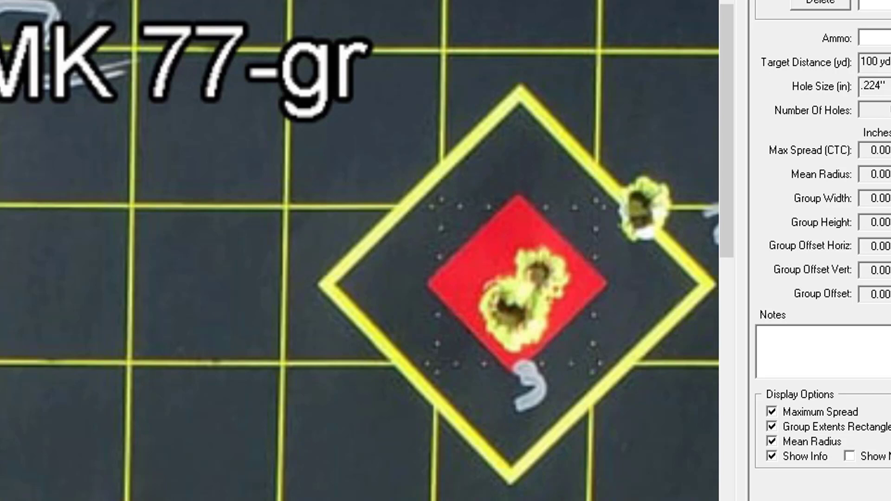
scroll(360, 251, "right", 4)
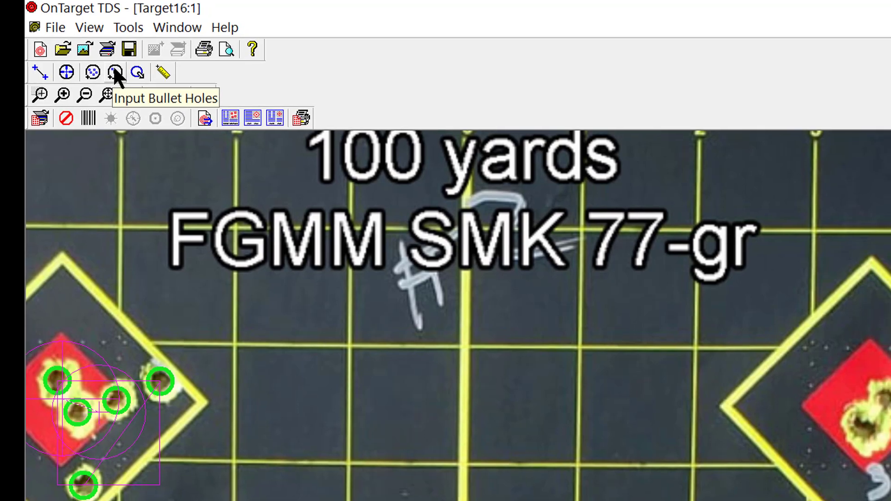
left_click(123, 74)
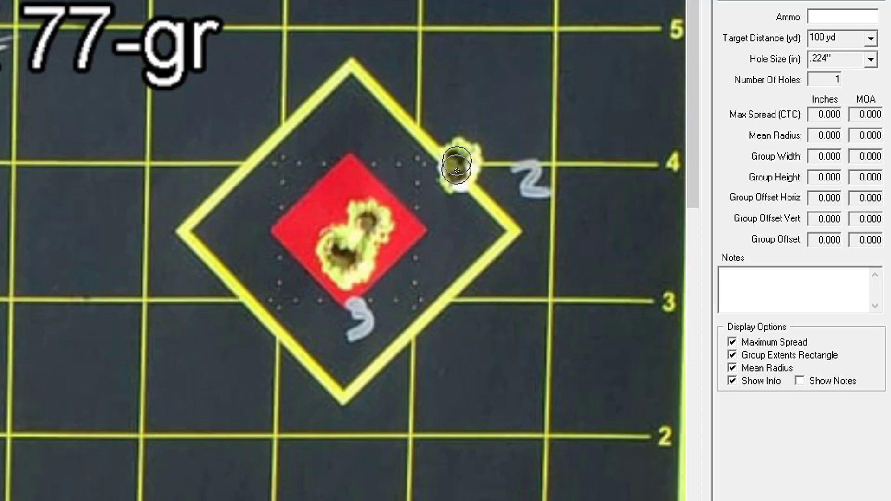
left_click(457, 167)
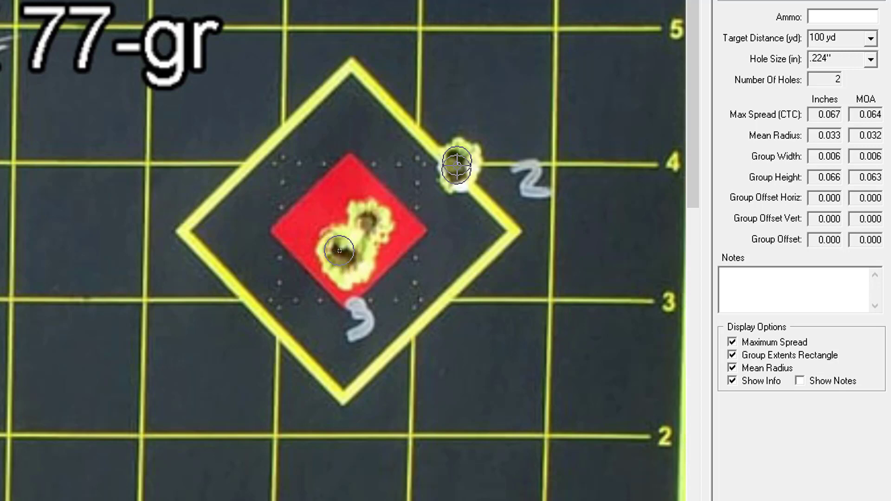
left_click(338, 251)
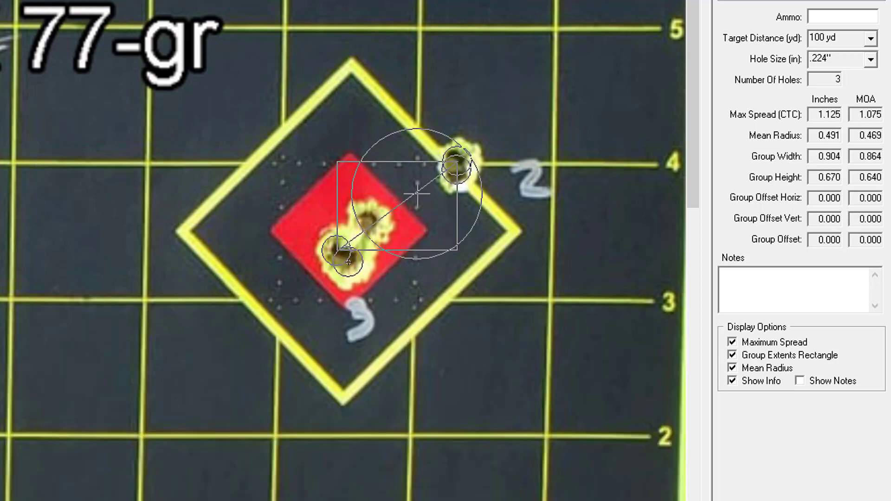
left_click(348, 261)
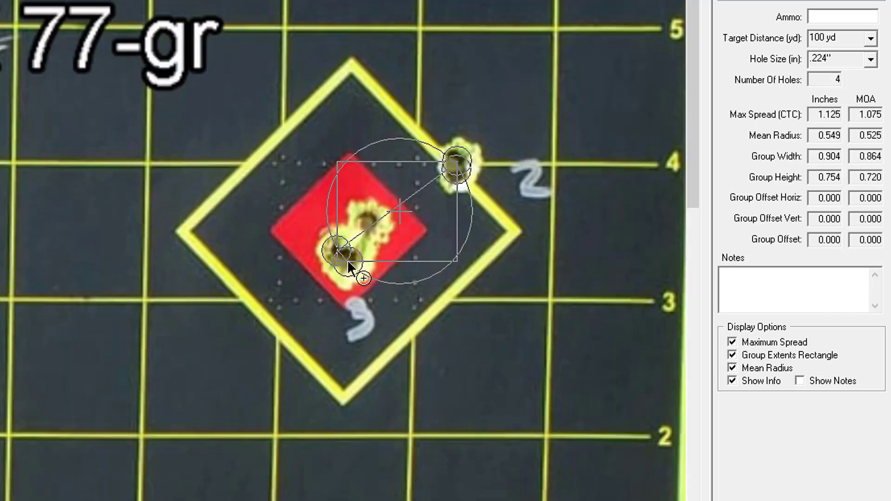
left_click(365, 223)
Step: Set Group 2's point of aim at the centre of the upper-right red diamond and place its info label below the diamond
left_click(366, 222)
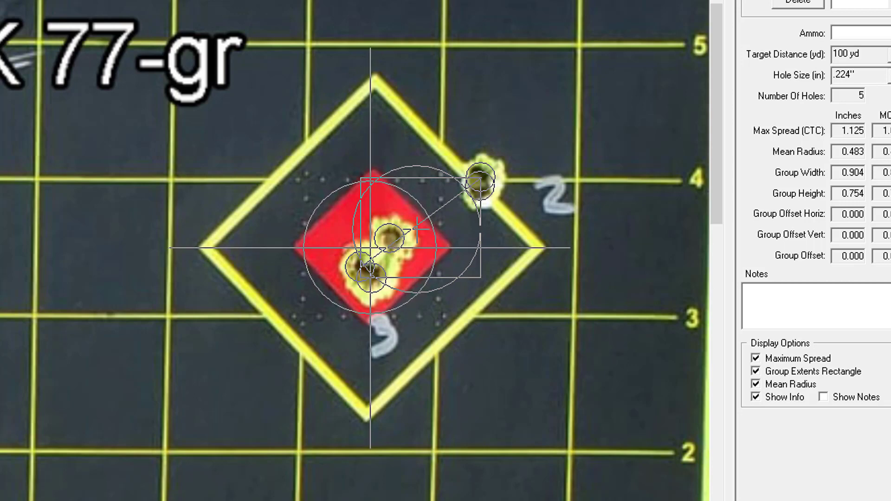
left_click(370, 248)
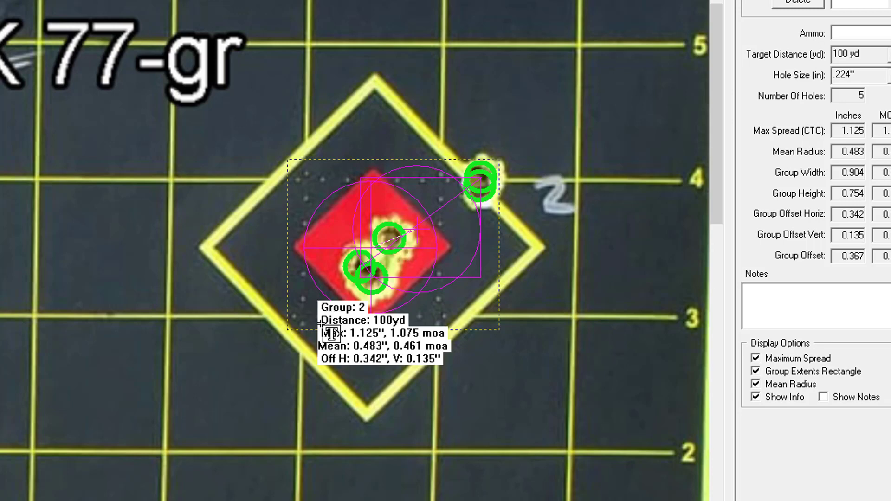
left_click(302, 413)
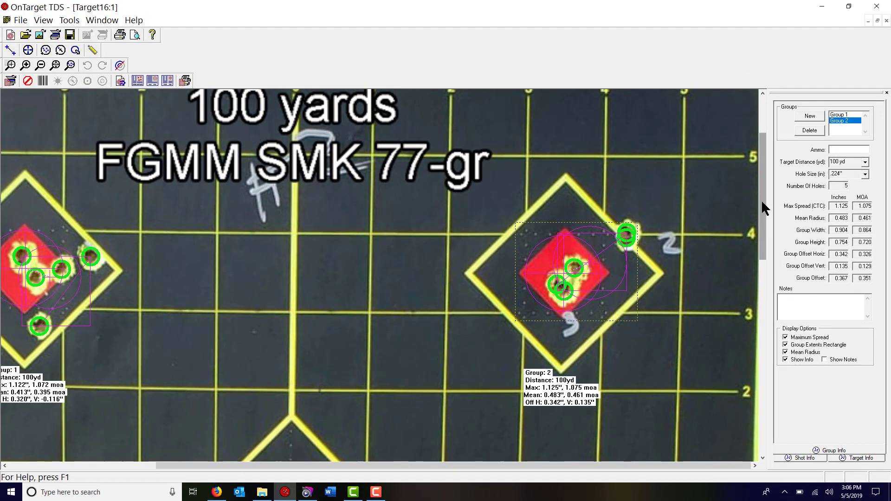
Step: Create a third group and mark the five bullet holes in the target's central diamond
left_click_drag(762, 199, 761, 300)
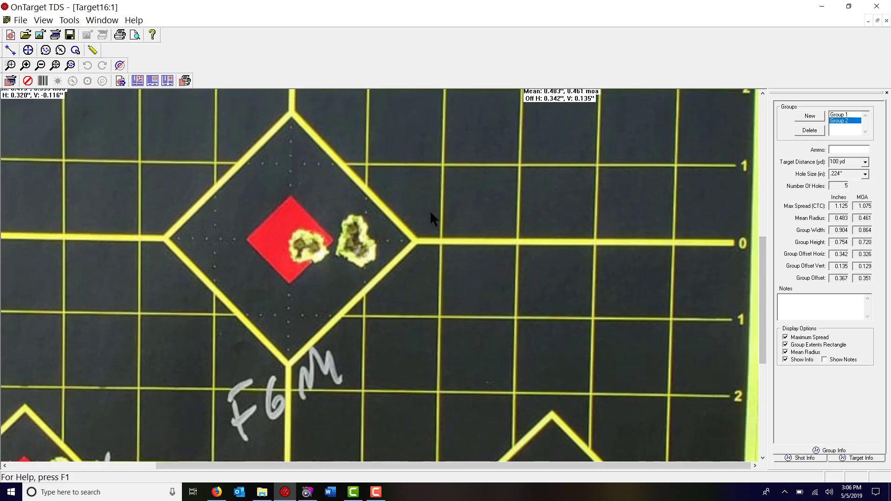
left_click(45, 51)
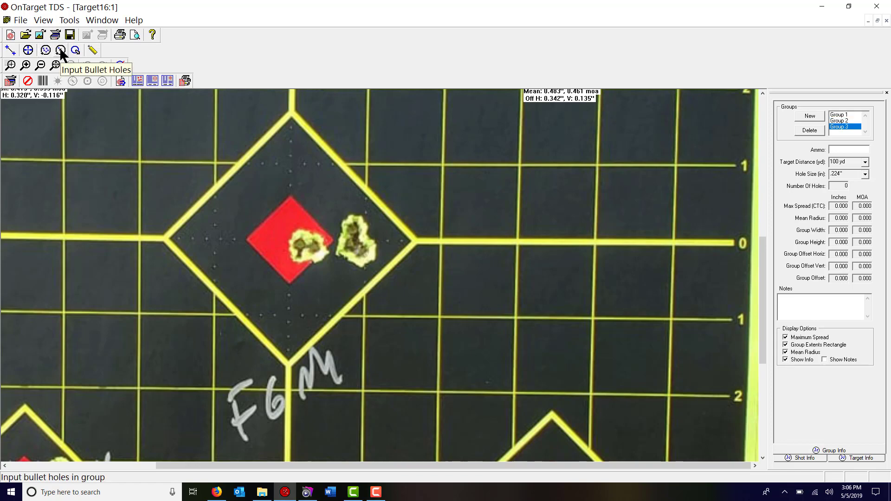
left_click(60, 51)
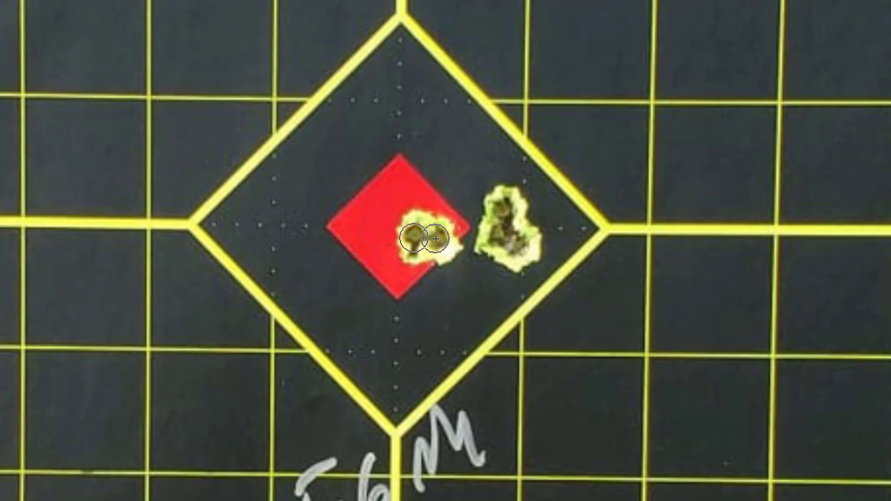
left_click(435, 238)
left_click(517, 245)
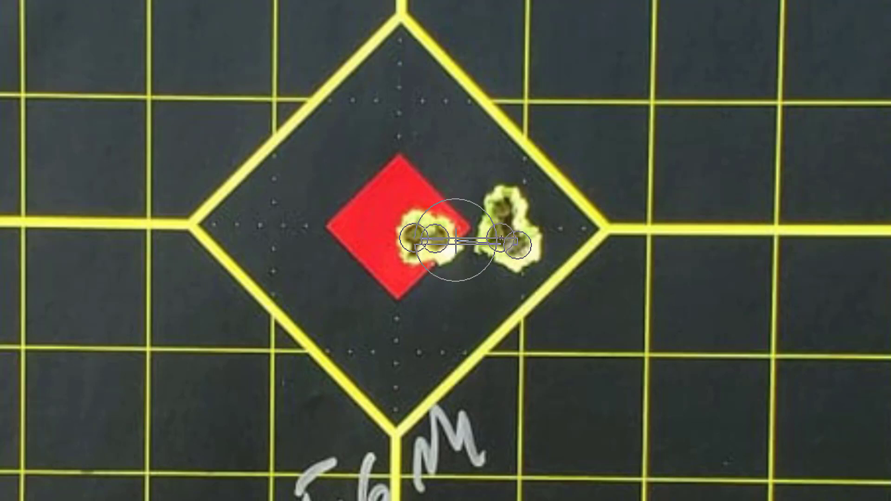
left_click(500, 238)
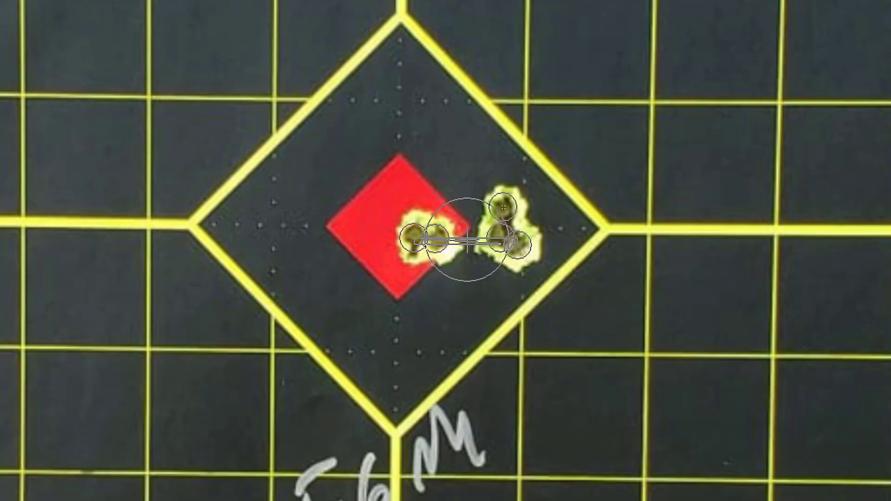
left_click(502, 212)
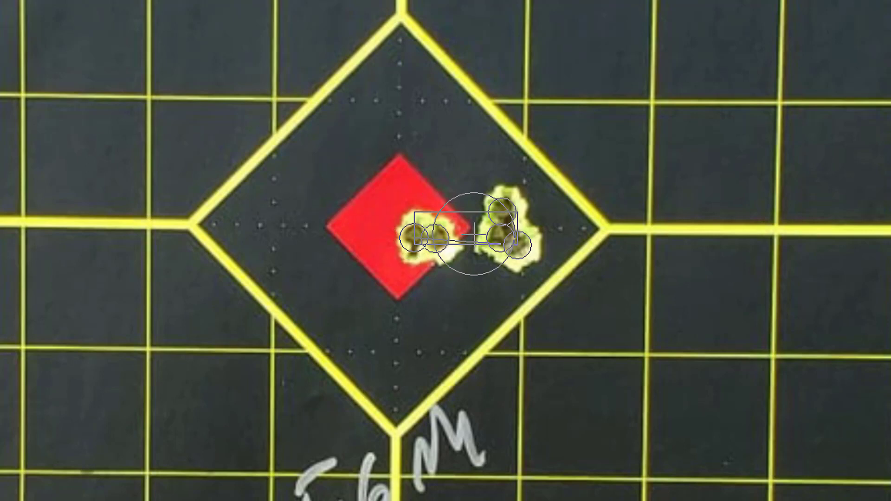
Step: Set Group 3's point of aim at the centre of the middle red diamond and place its info label near the diamond's lower corner
left_click(398, 230)
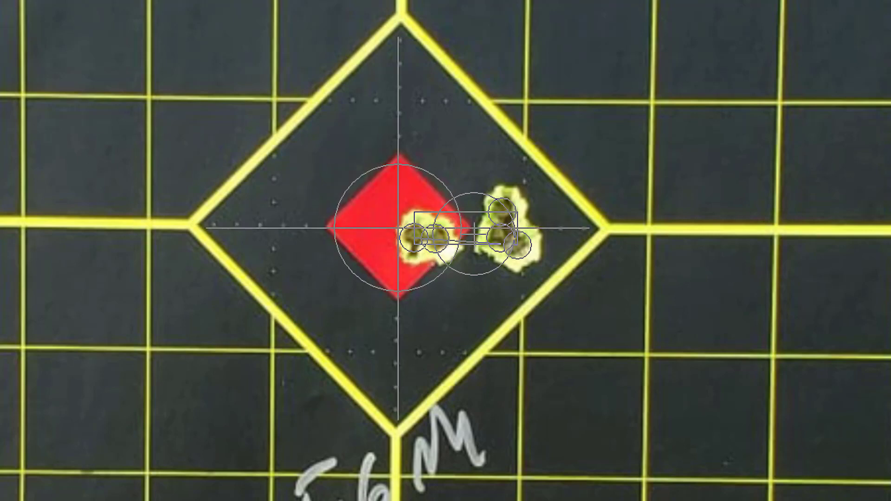
left_click(398, 229)
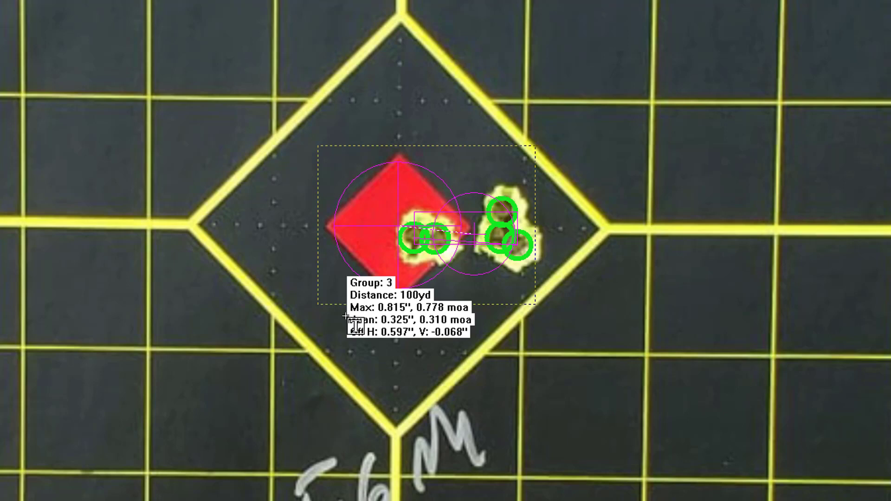
left_click(336, 390)
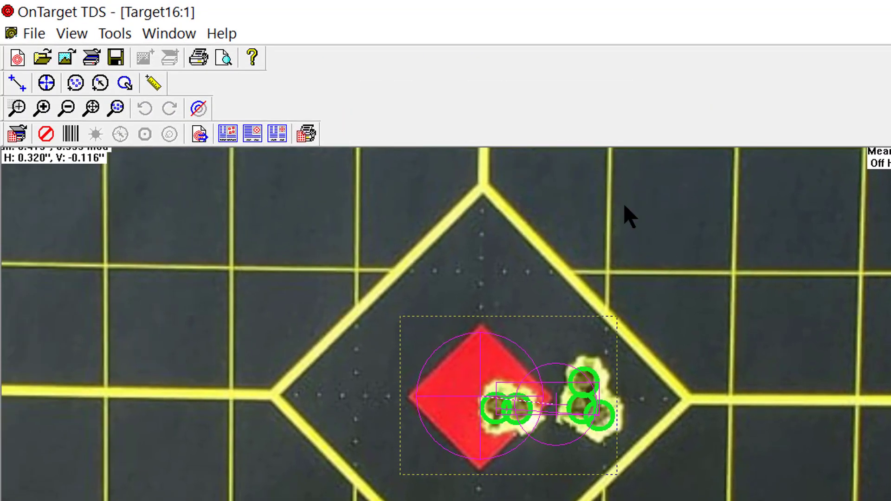
Step: Examine the drawing options, including the hole line colour choices and group text settings, and leave them without changes
left_click(115, 33)
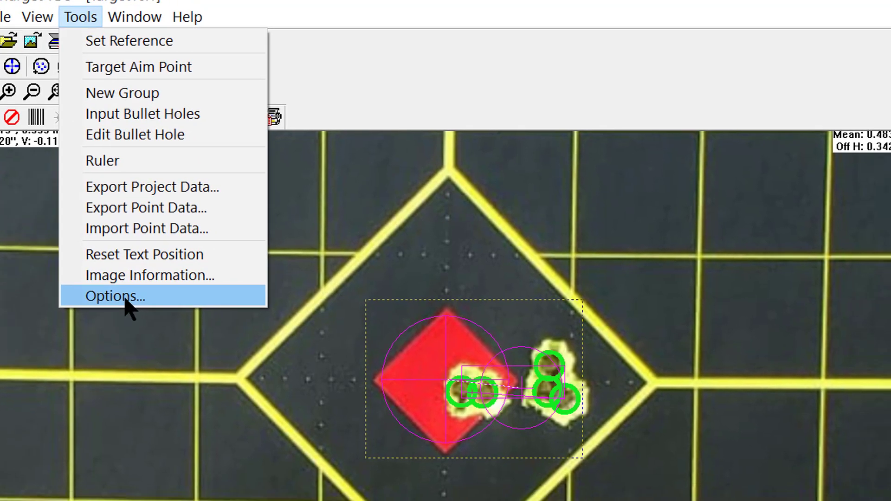
left_click(160, 315)
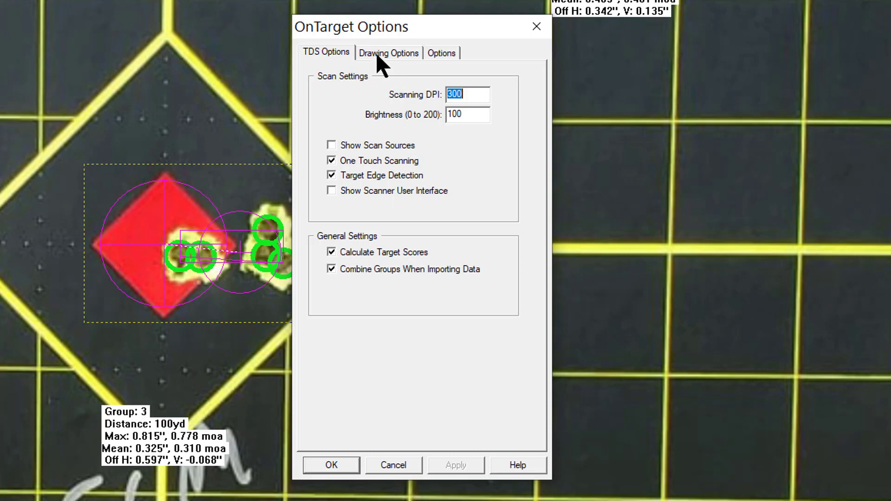
left_click(381, 63)
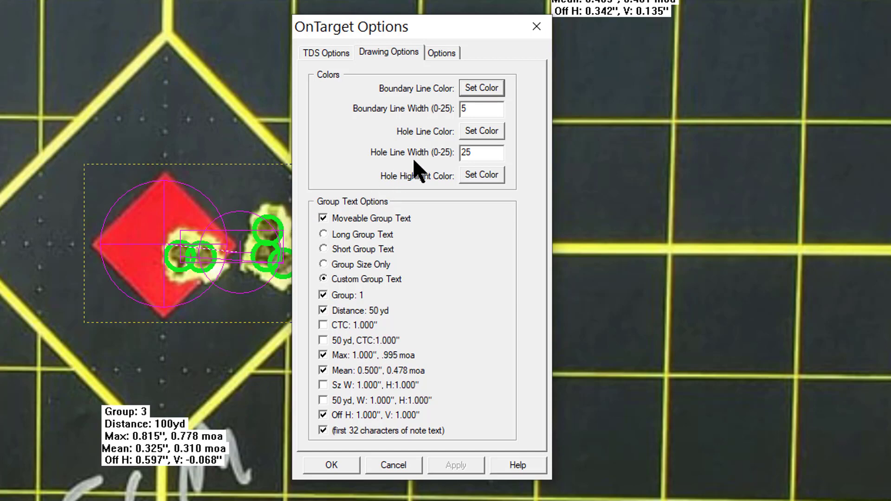
left_click(484, 131)
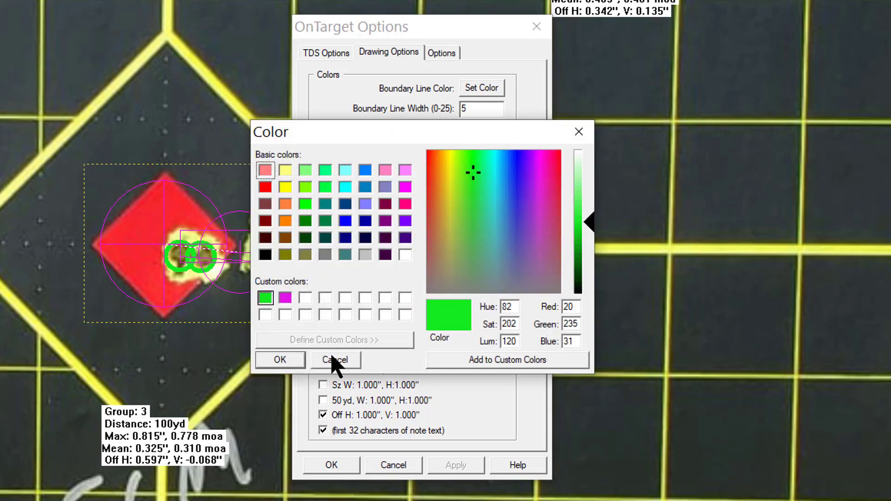
left_click(335, 362)
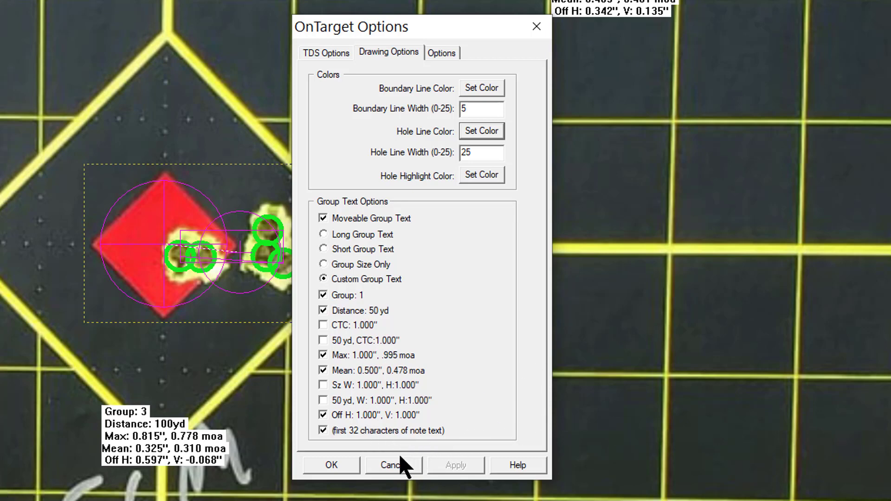
left_click(389, 466)
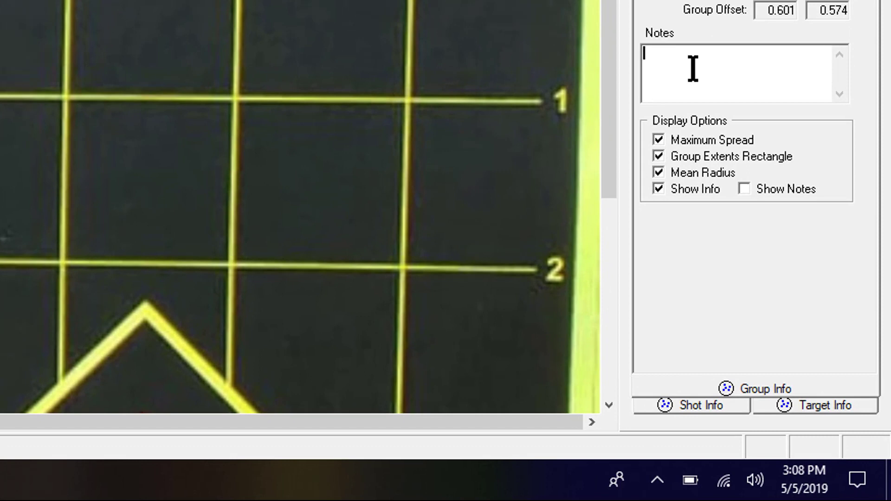
Step: Add the note "blah blah" to Group 3 and display its notes on the target
type("blah blah")
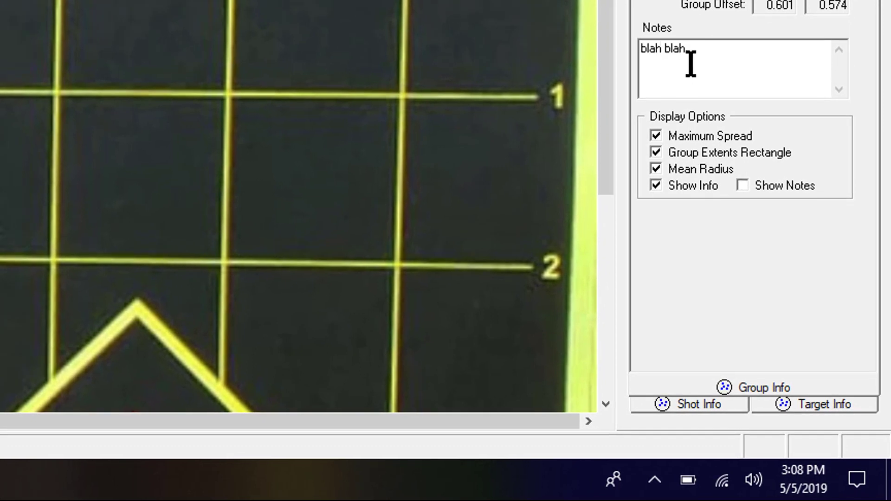
key("Tab")
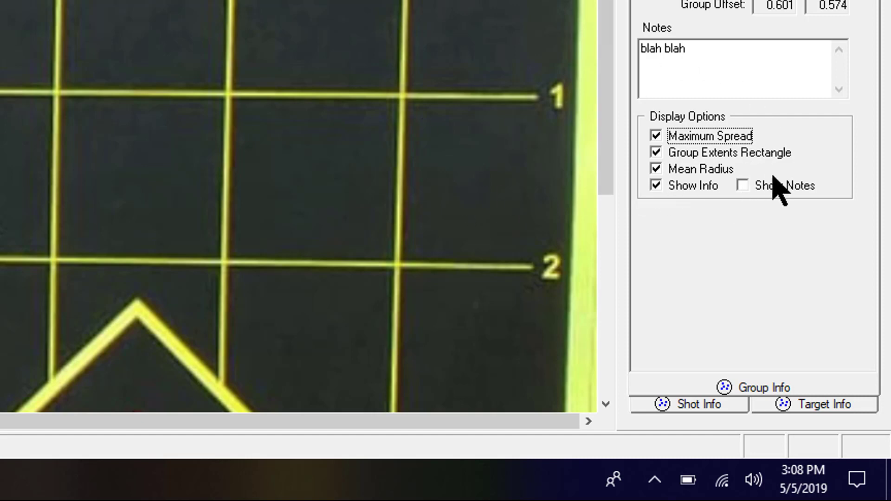
left_click(748, 187)
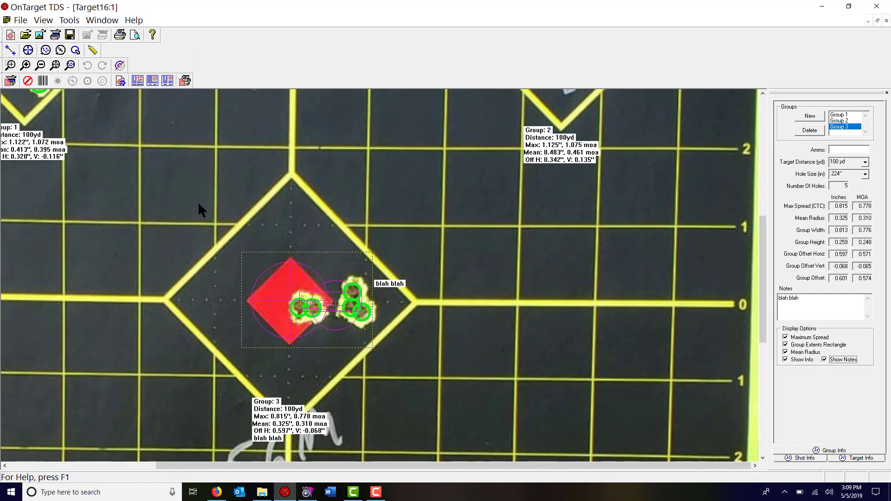
Step: Shift the info labels of Group 1 and Group 2 slightly left beneath their diamonds
scroll(199, 204, "up", 1)
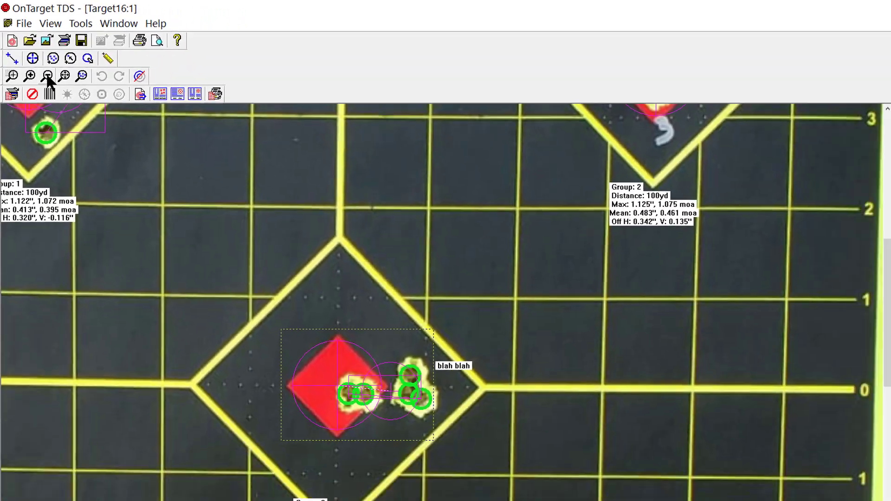
left_click(83, 132)
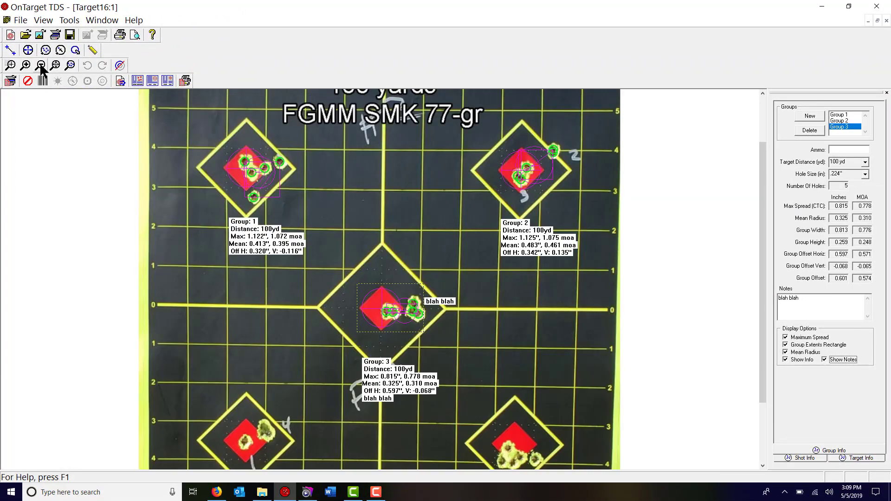
left_click(41, 66)
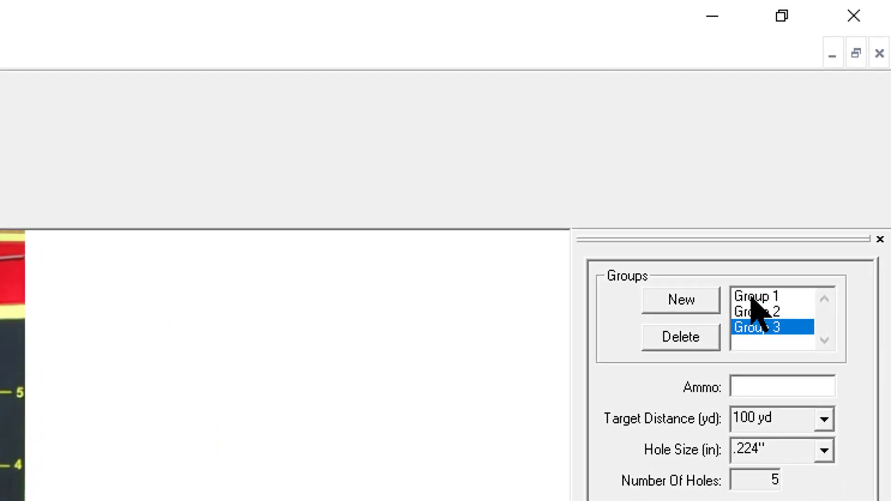
left_click(752, 298)
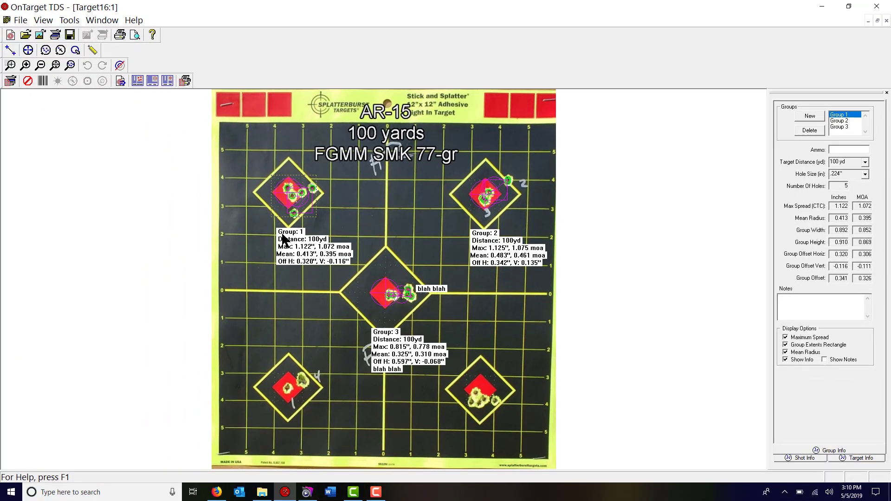
left_click(256, 228)
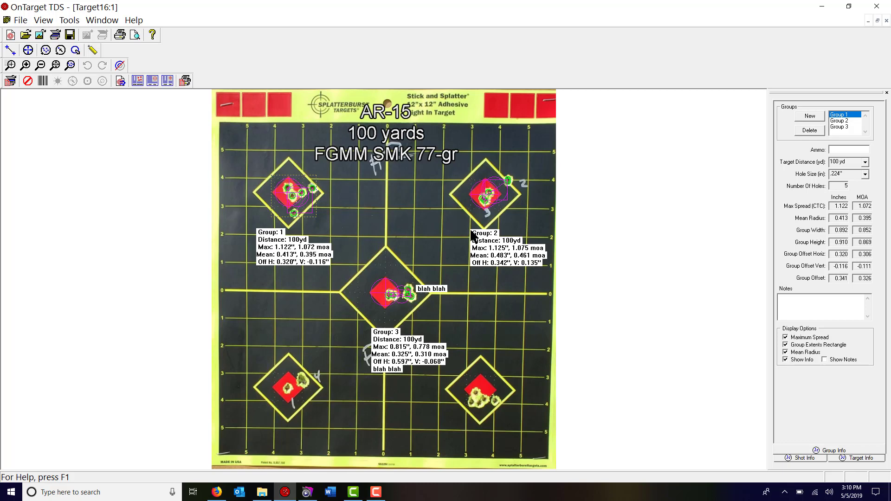
left_click(842, 121)
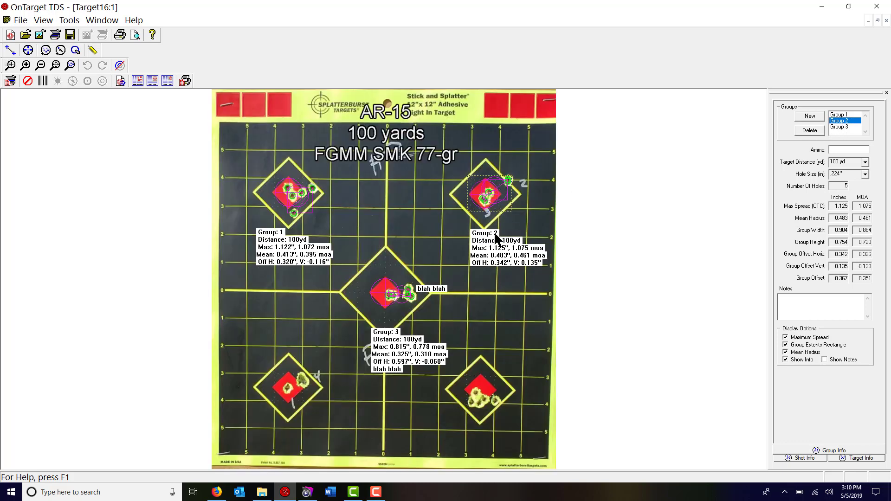
left_click(449, 234)
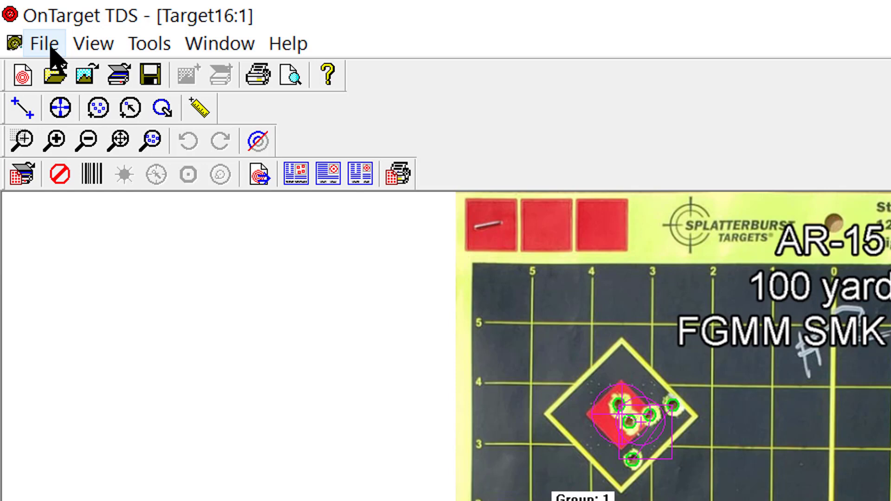
Step: Save the whole marked-up project as a JPEG graphic named "Target example" in the 5-4-19 folder
left_click(51, 47)
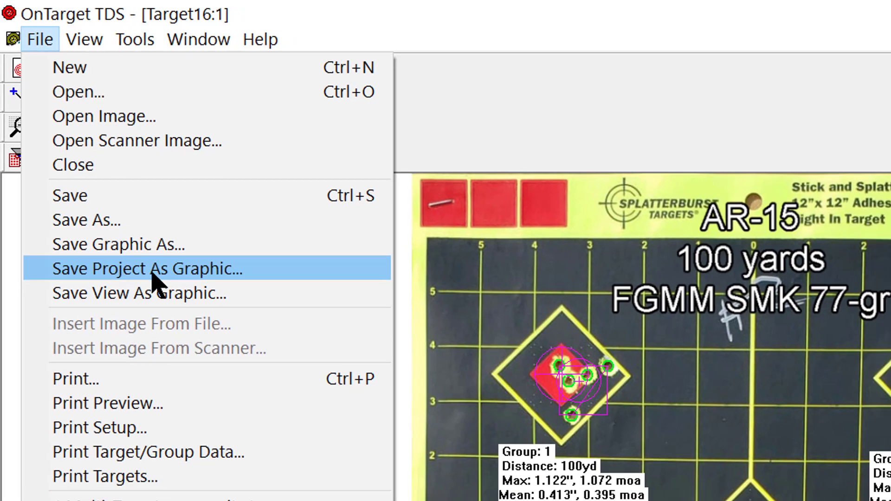
left_click(168, 302)
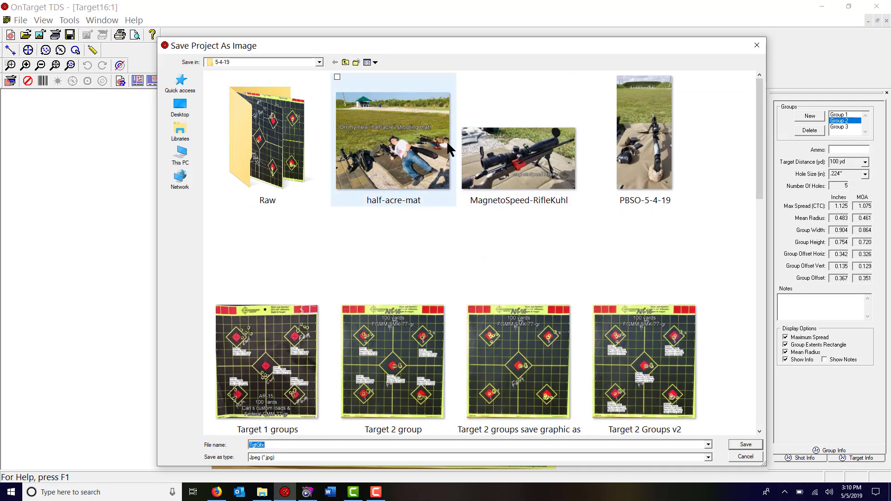
scroll(558, 251, "down", 3)
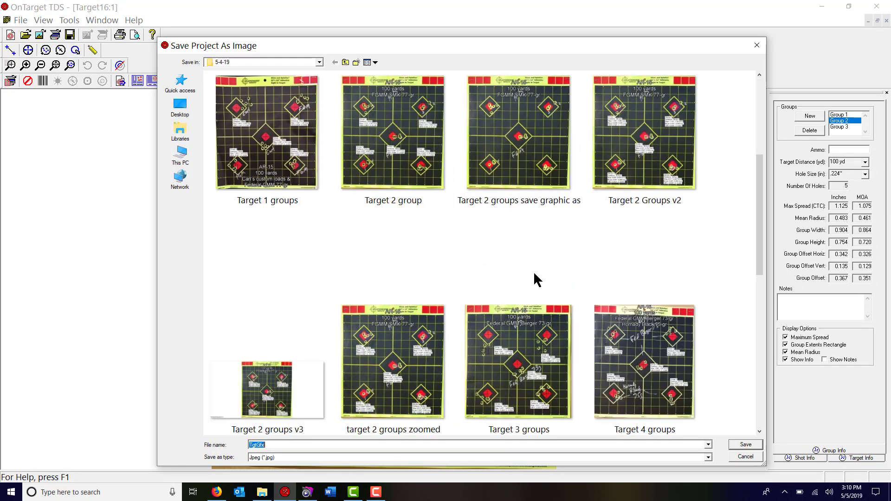
left_click(279, 445)
double_click(279, 446)
type("Target ")
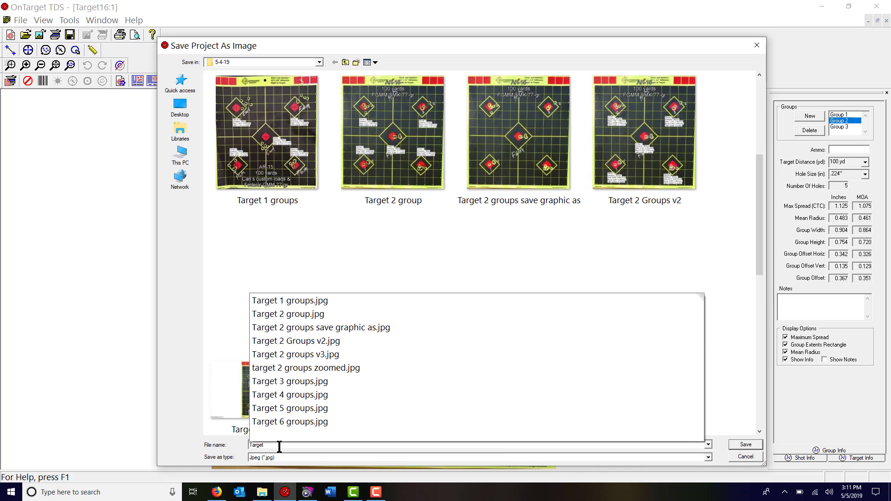
type("example")
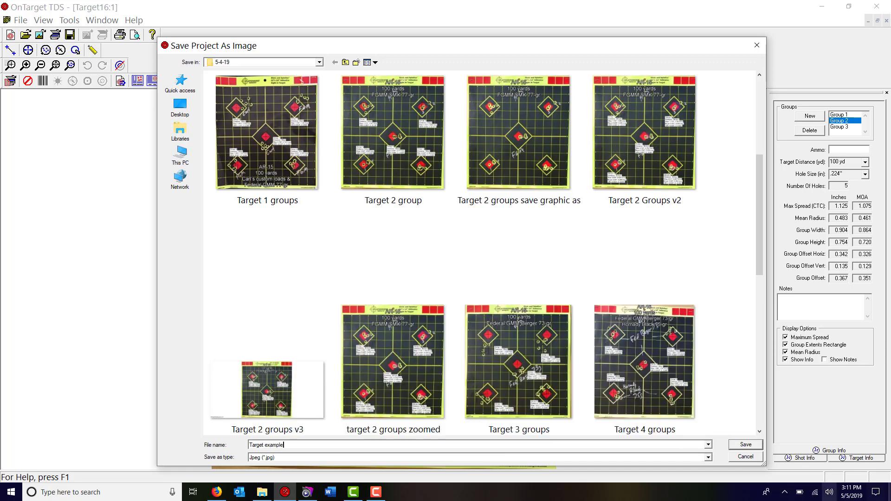
left_click(735, 443)
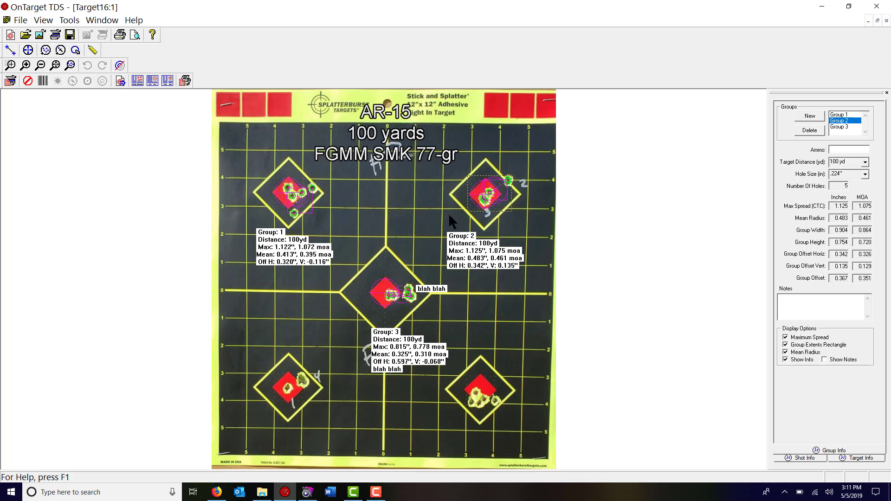
left_click(20, 20)
left_click(49, 115)
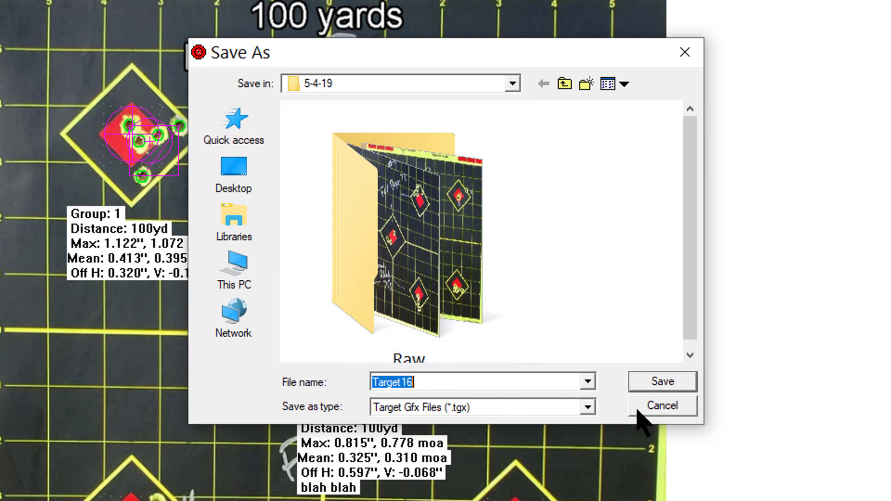
left_click(668, 416)
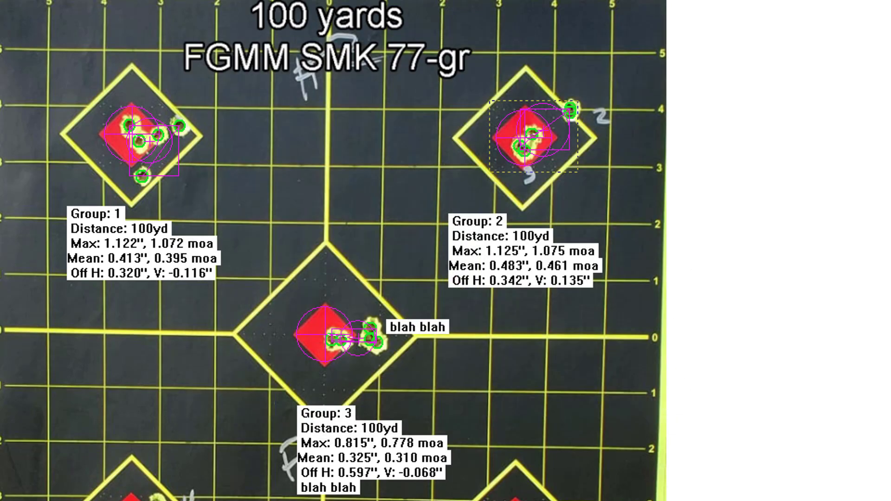